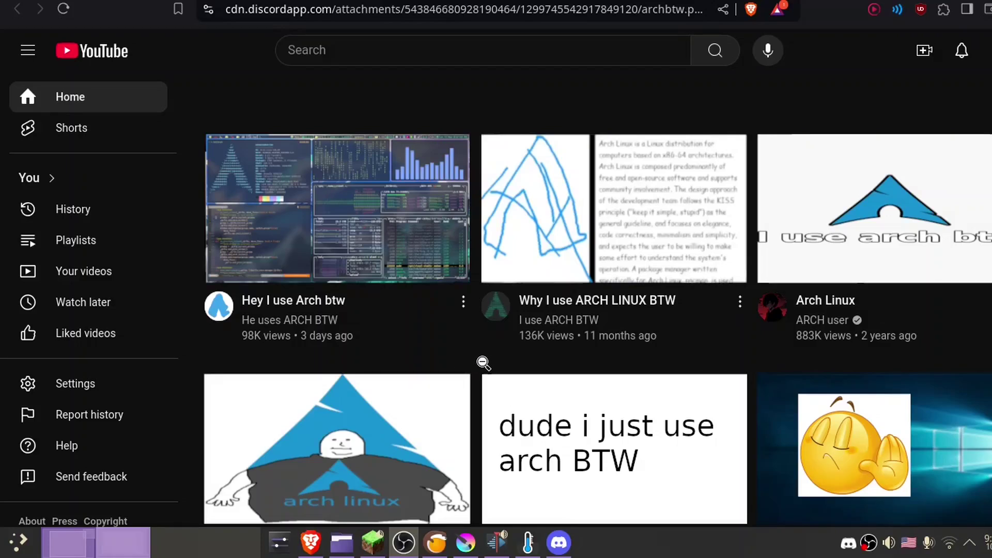
Dismiss the image's context menu in Brave and bring up the Pictures/arch folder in Dolphin.
right_click(577, 301)
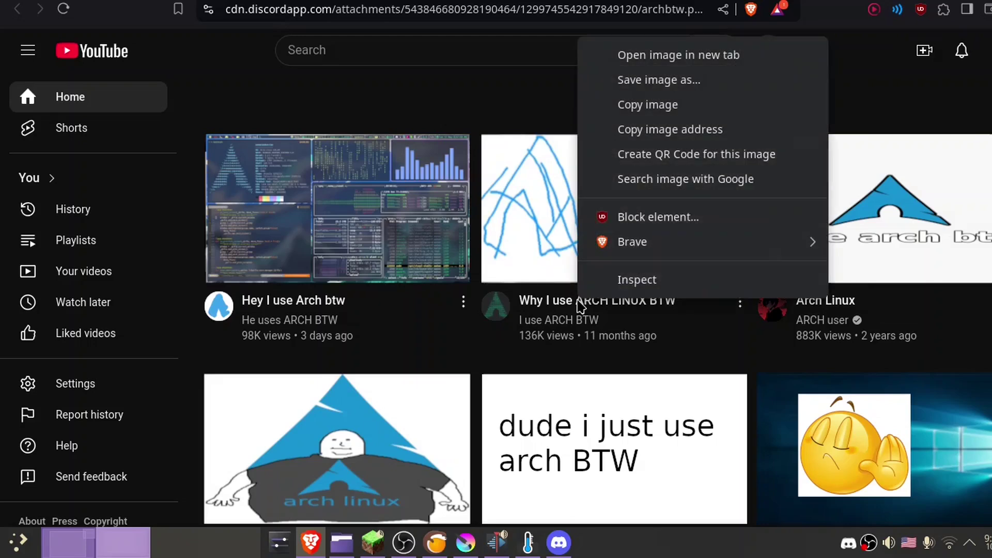
key("Escape")
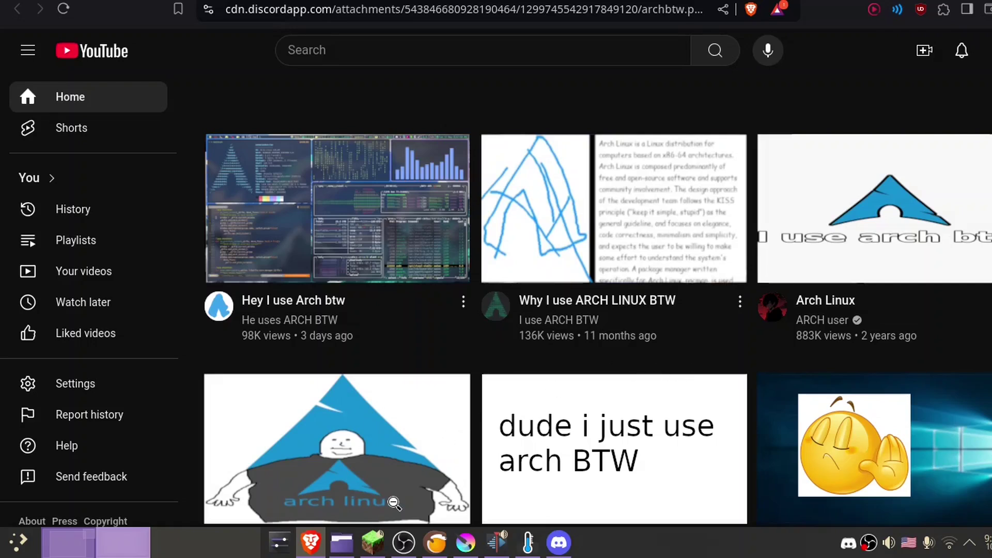
left_click(342, 543)
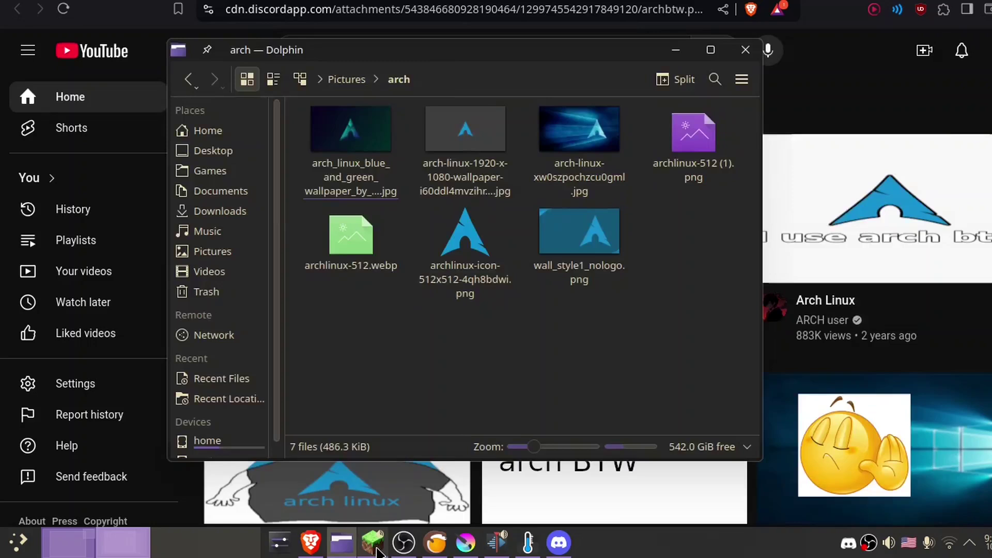
Send 'amogus' in Minecraft chat by the I USE ARCH BTW blocks, glance at Lutris, then reach Krita.
left_click(373, 543)
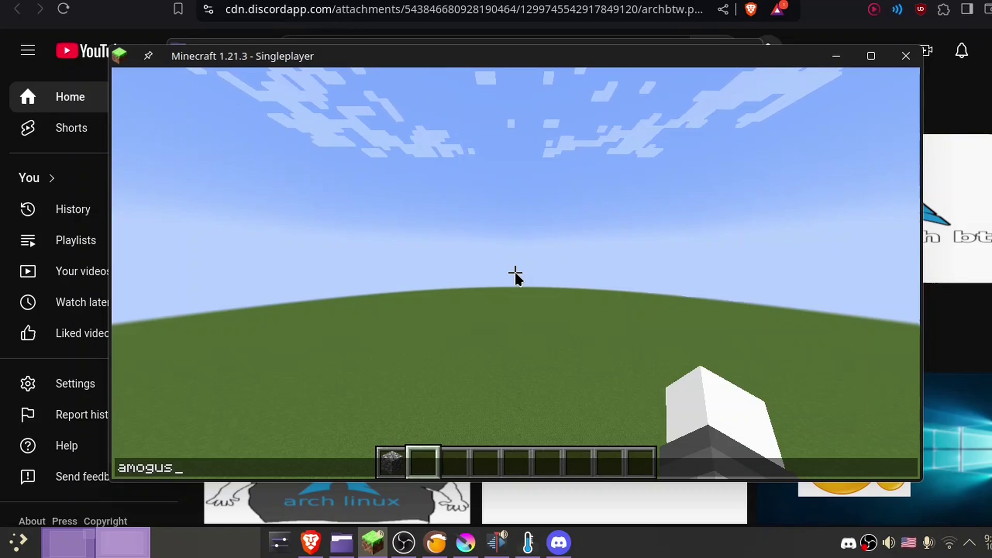
key("Return")
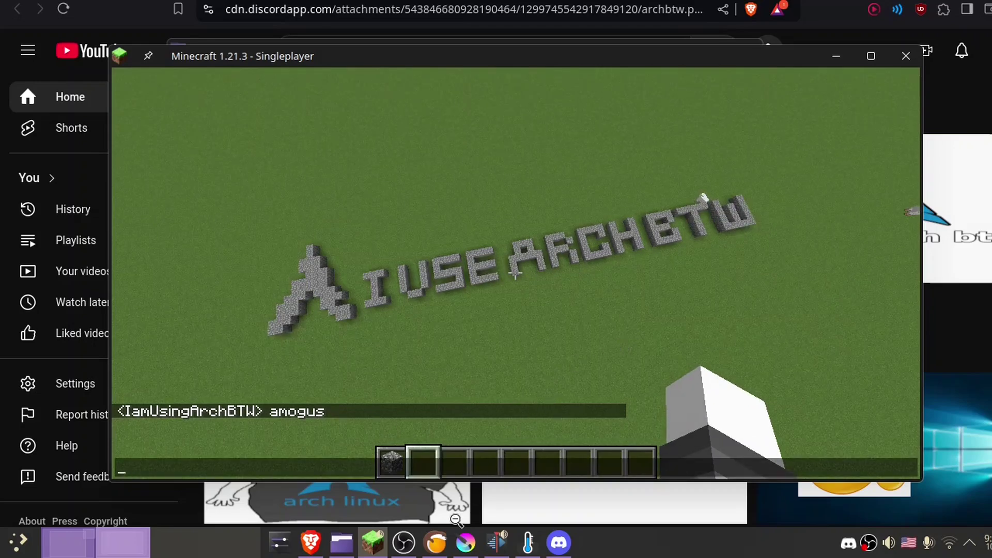
left_click(435, 542)
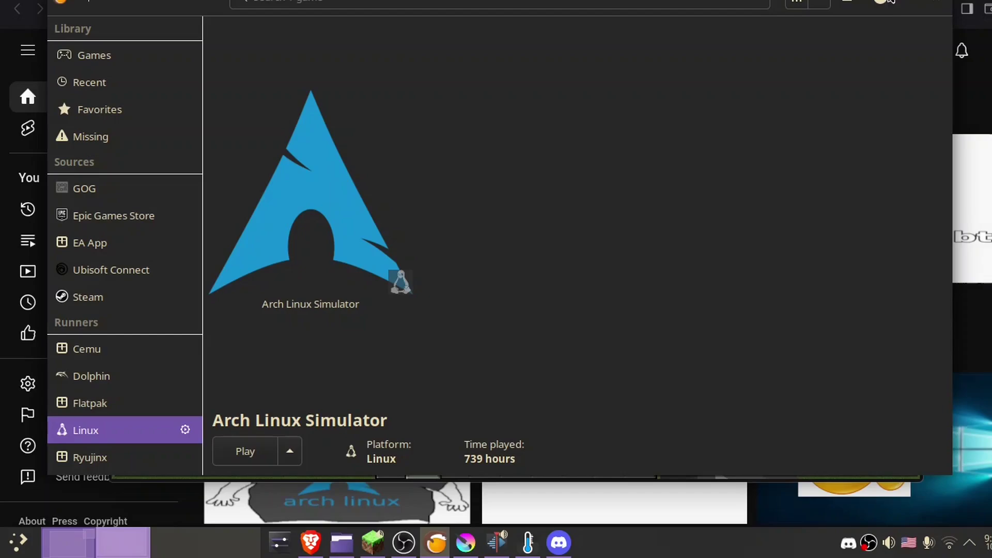
left_click(887, 7)
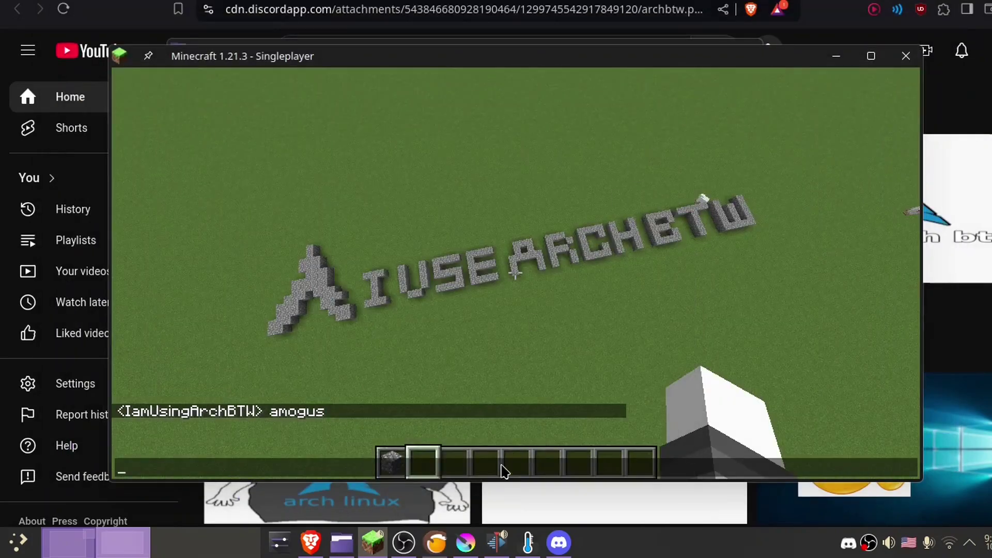
left_click(466, 543)
Undo a test mark, then brush a smiling round figure with an arm reaching to an Arch logo.
left_click(268, 395)
key("ctrl+z")
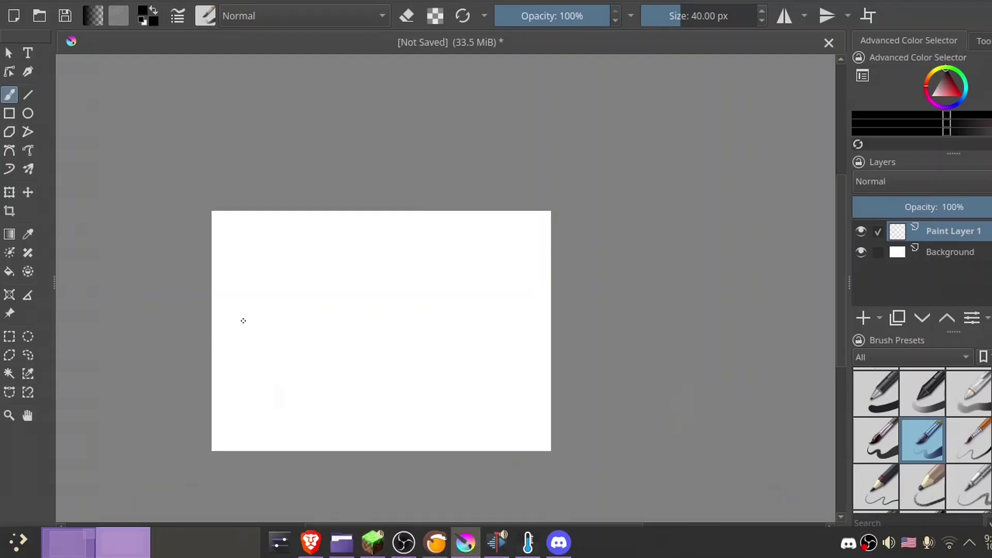
mouse_move(243, 264)
left_mouse_down()
mouse_move(307, 283)
mouse_move(239, 267)
mouse_move(302, 296)
mouse_move(248, 258)
mouse_move(245, 291)
mouse_move(261, 320)
mouse_move(281, 325)
mouse_move(225, 396)
mouse_move(303, 412)
mouse_move(314, 341)
mouse_move(289, 317)
left_mouse_up()
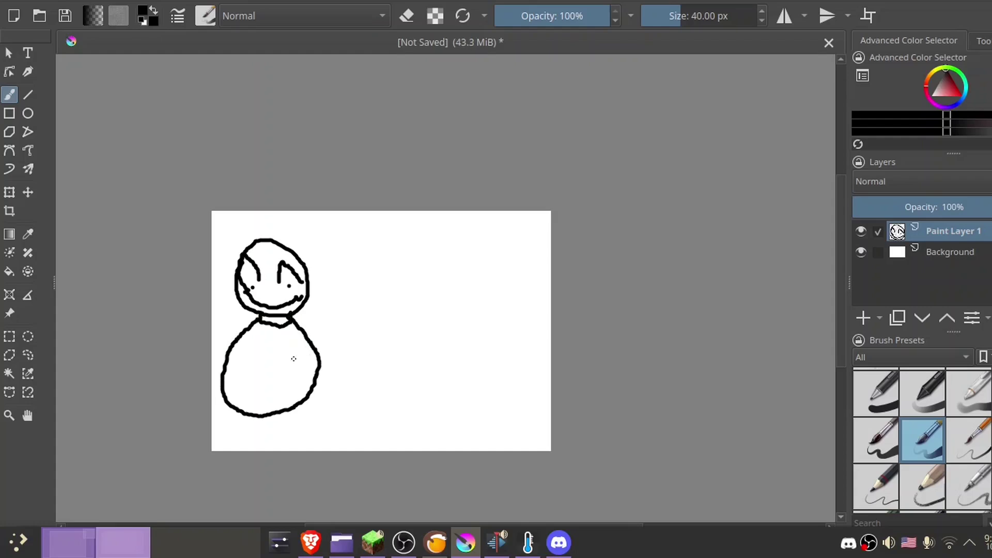
mouse_move(293, 360)
left_mouse_down()
mouse_move(383, 349)
mouse_move(397, 302)
mouse_move(422, 361)
mouse_move(402, 350)
mouse_move(379, 377)
mouse_move(377, 358)
left_mouse_up()
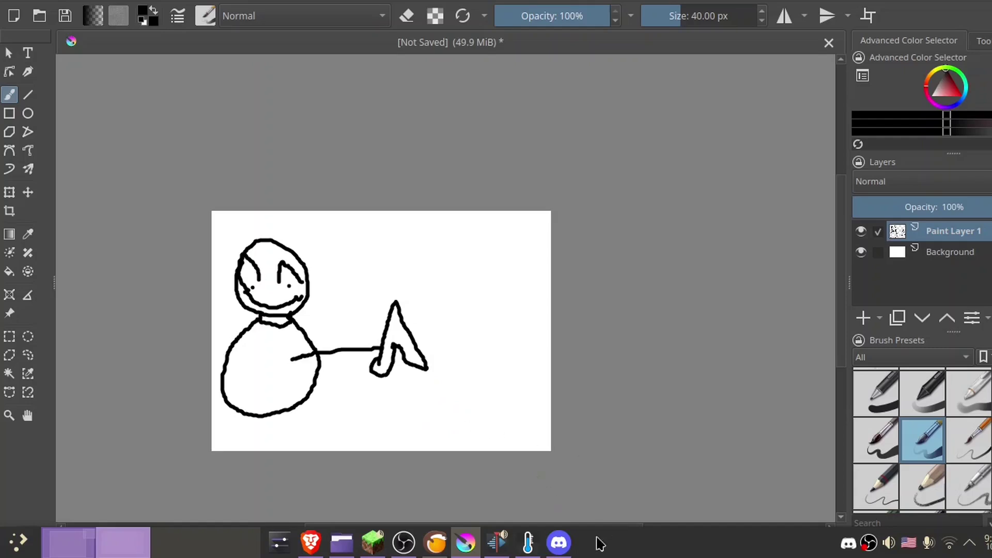
left_click(559, 543)
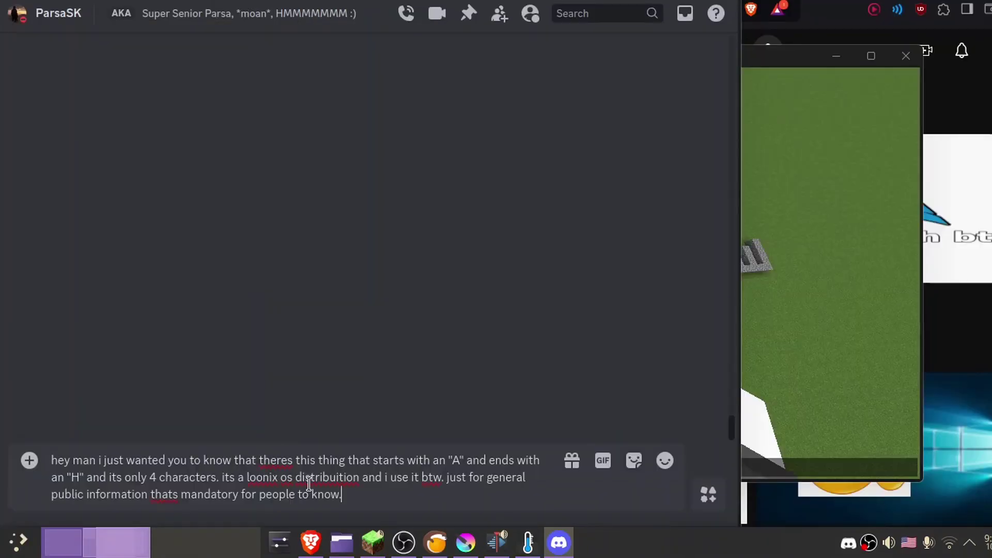
key("Return")
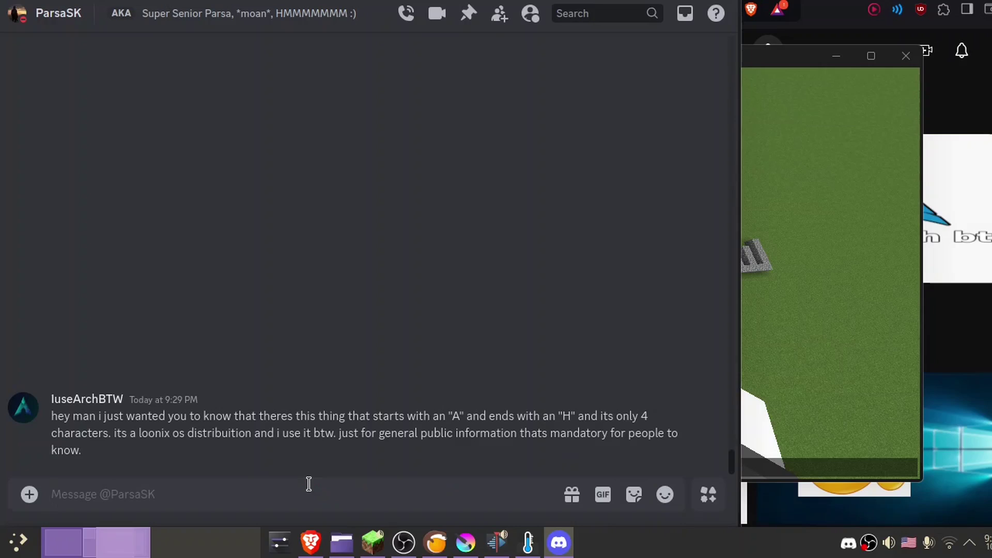